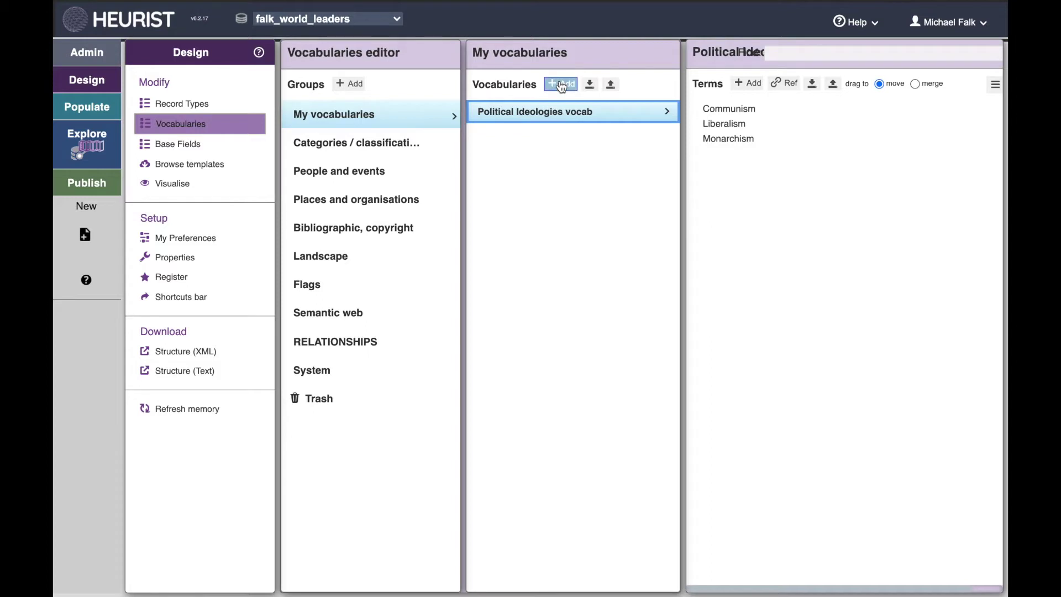
Create a vocabulary named "Political offices" in the My vocabularies group and allow its use for relations.
type("Political offices")
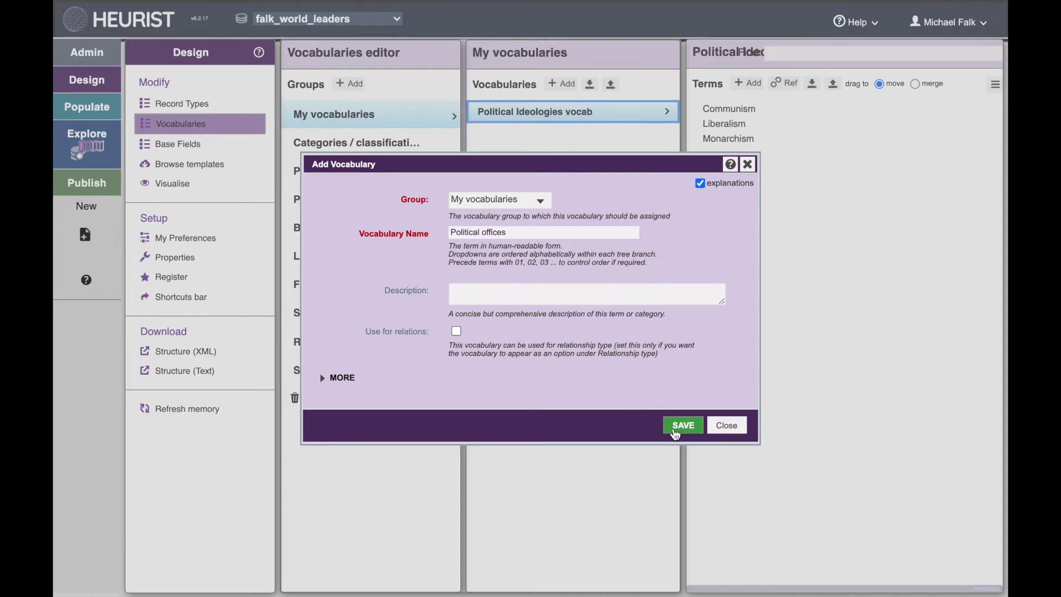
left_click(456, 332)
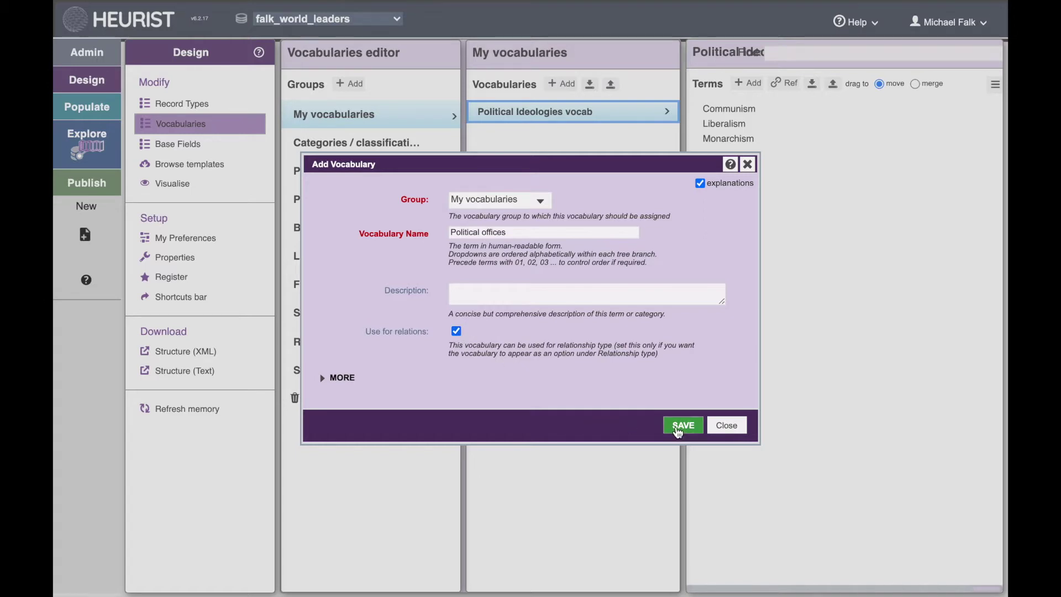
left_click(682, 425)
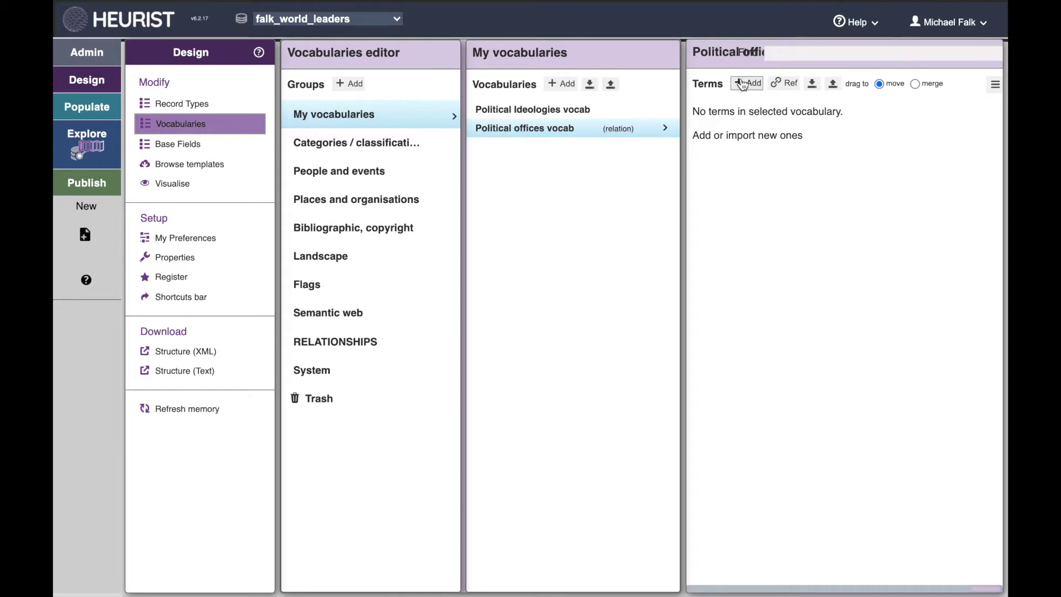
Add the terms "is Prime Minister of", "is President of" and "is Finance Minister of" to the Political offices vocabulary.
left_click(744, 83)
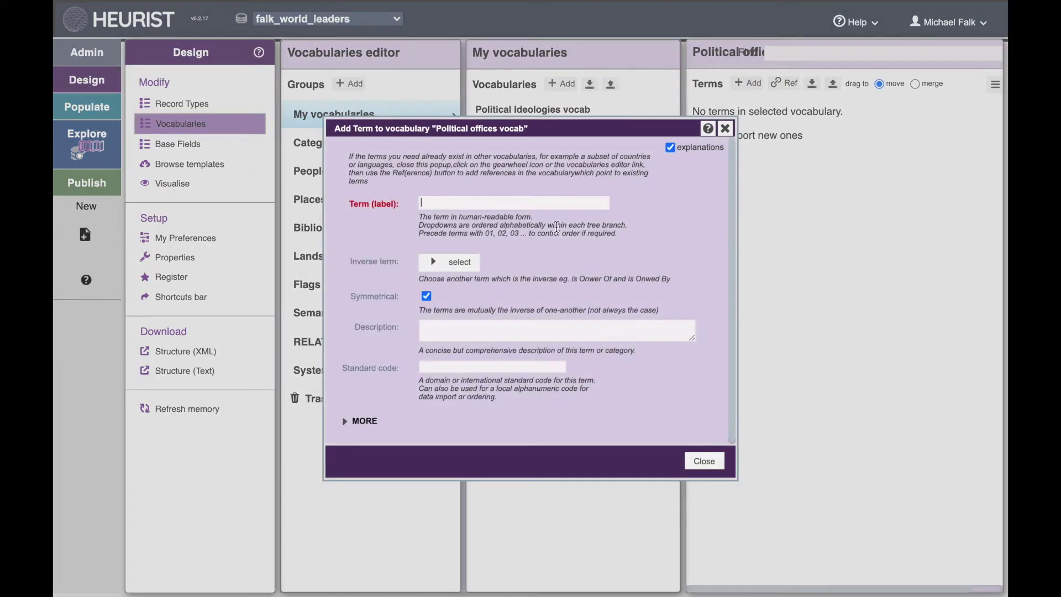
type("is Prime Minister of")
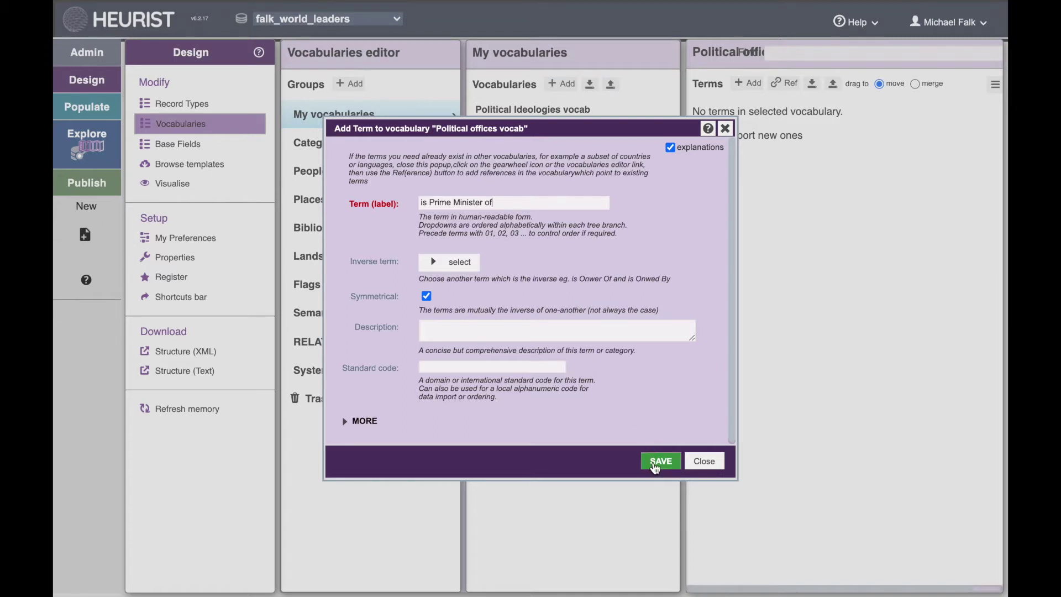
left_click(656, 466)
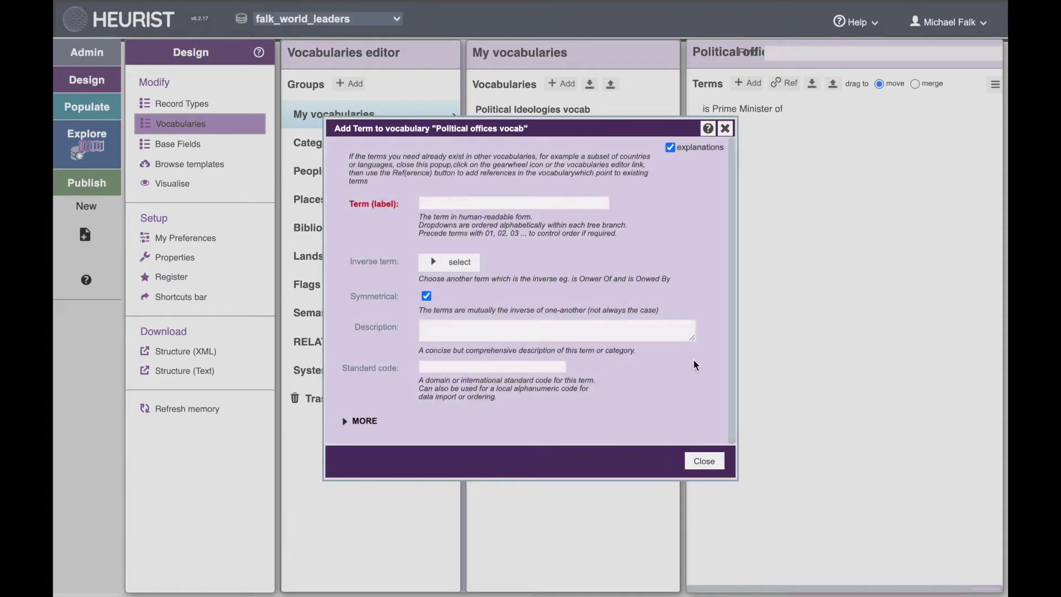
type("is President of")
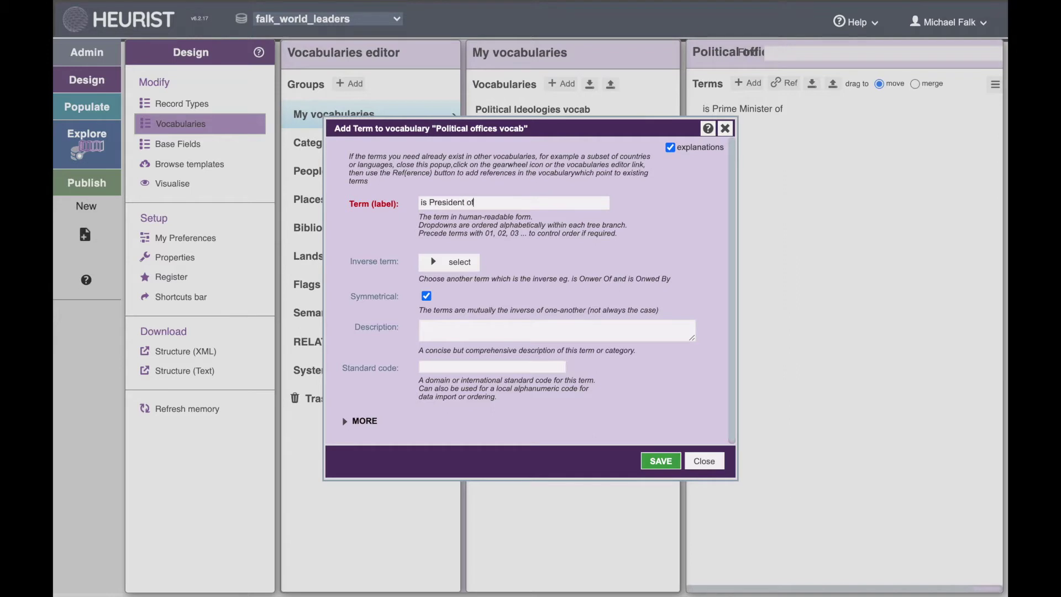
left_click(660, 462)
type("is Finance Minister of")
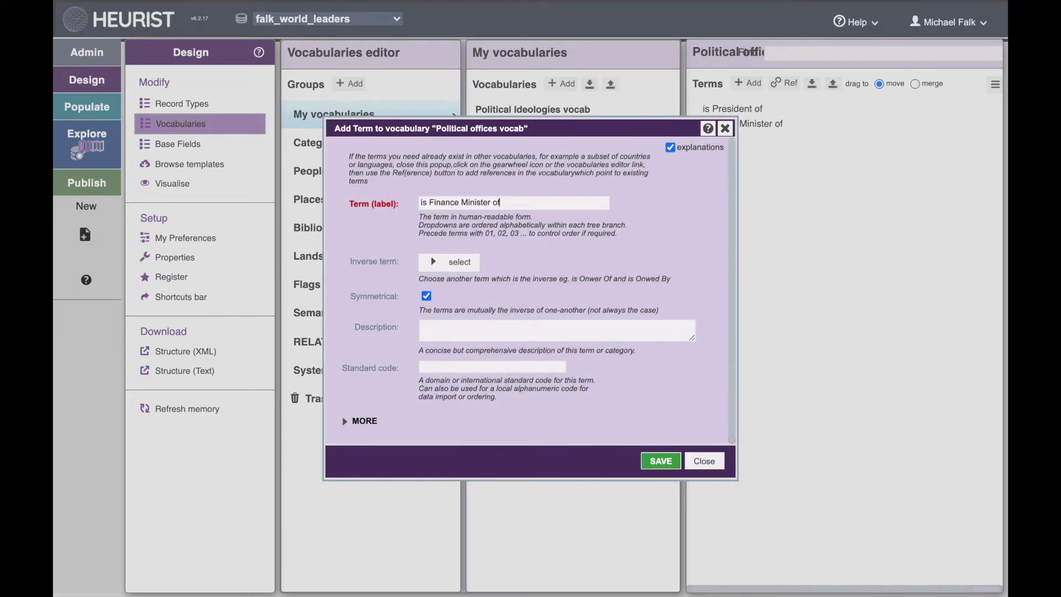
left_click(661, 461)
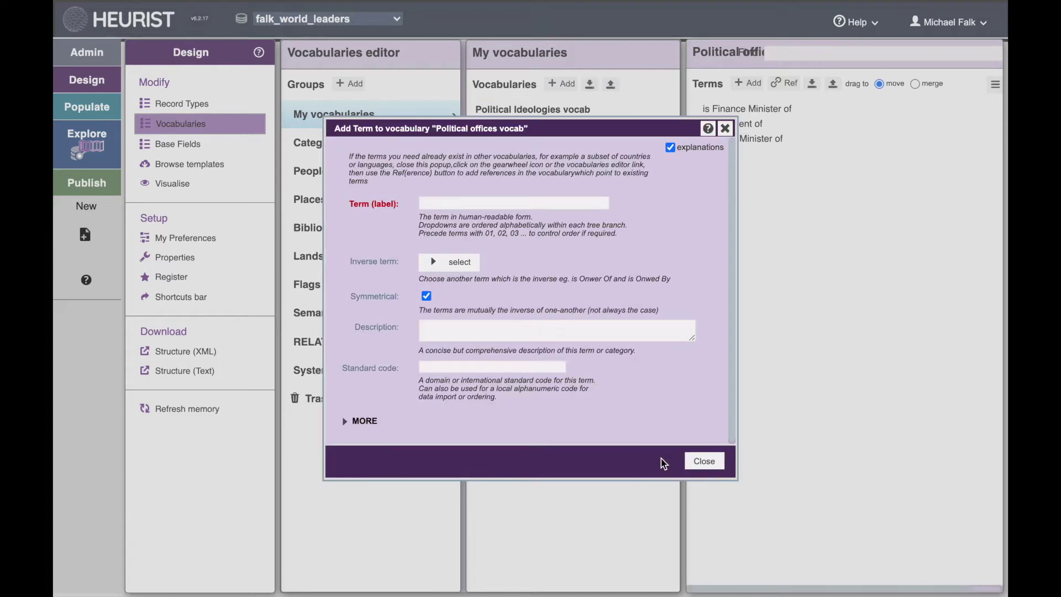
left_click(703, 462)
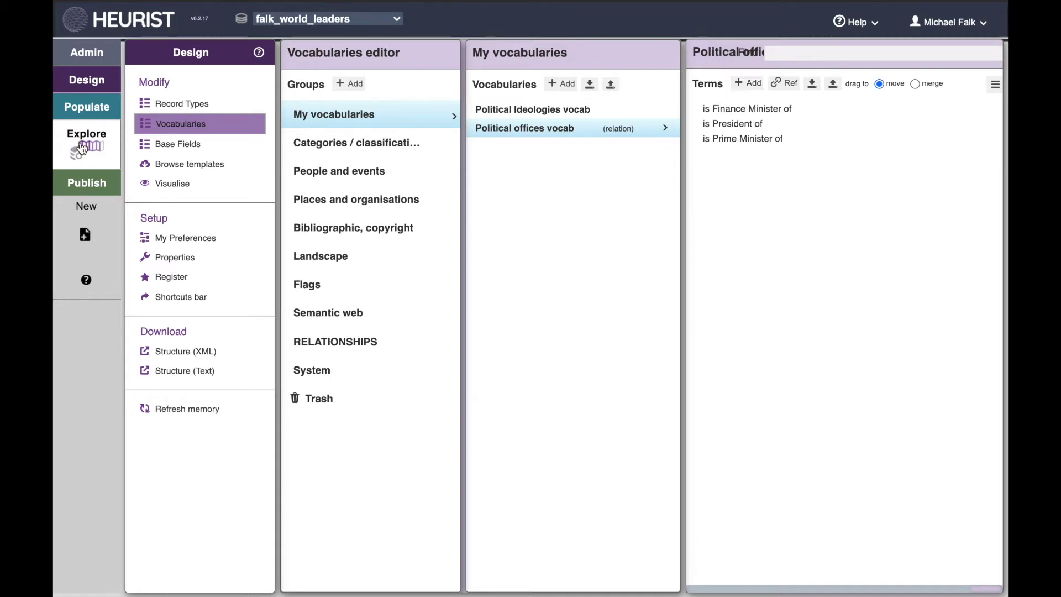
Open the existing person record for editing and start modifying the record structure in its Biography section.
left_click(82, 148)
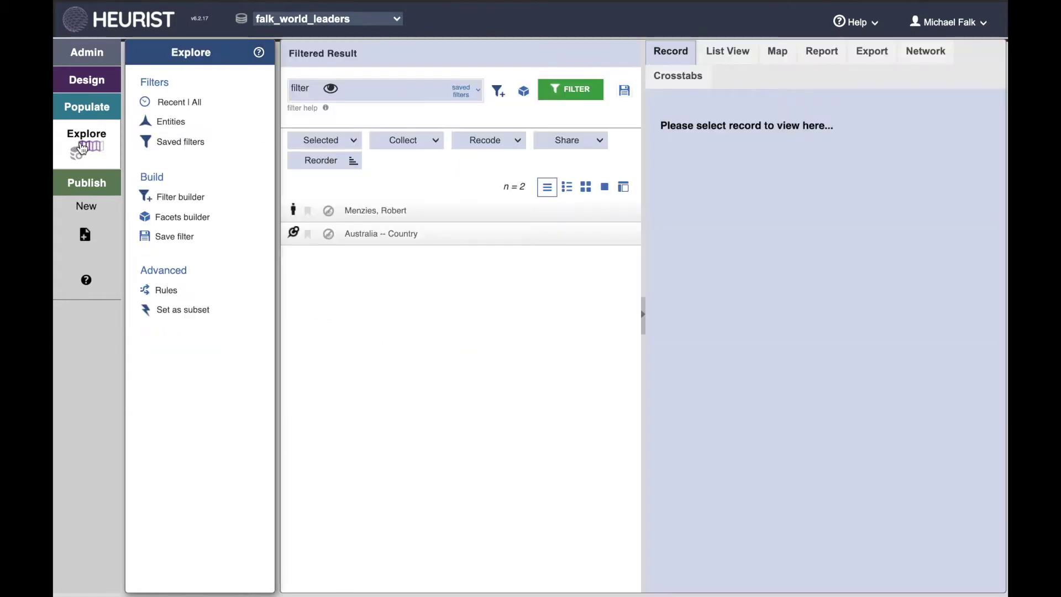
double_click(351, 215)
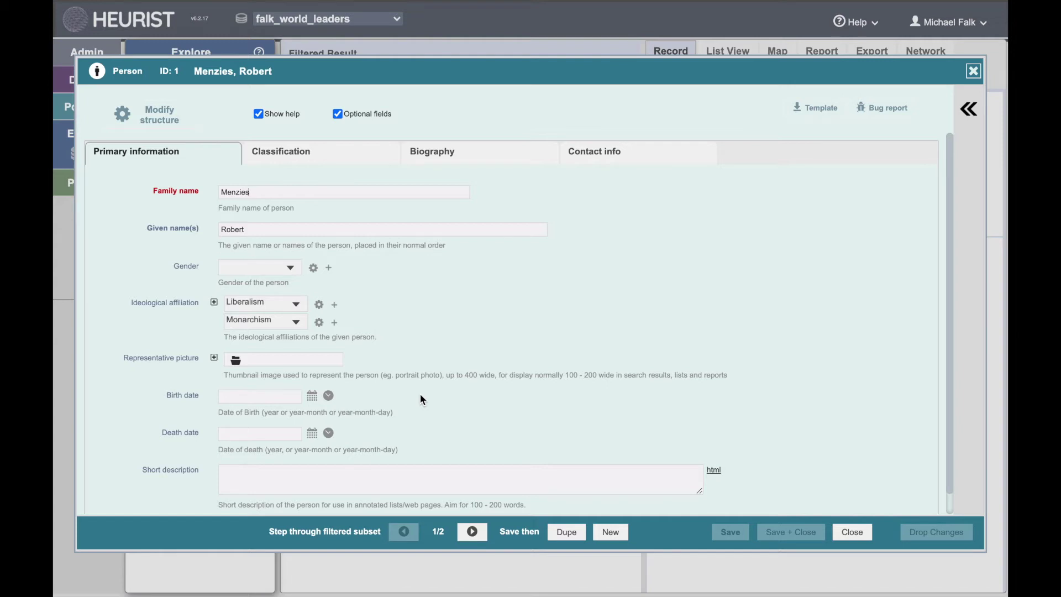
scroll(412, 319, "down", 1)
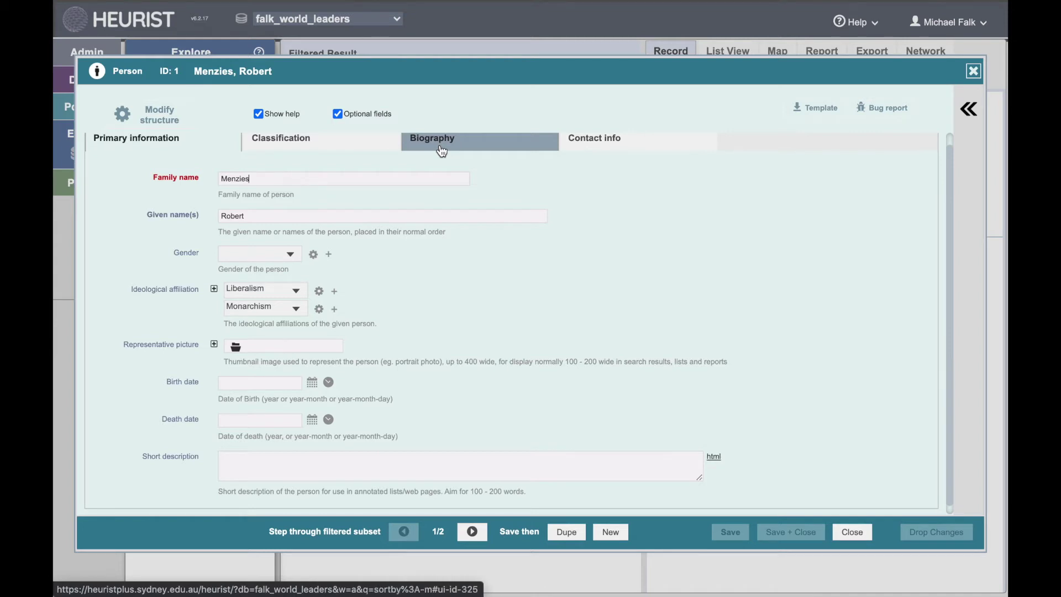
left_click(442, 149)
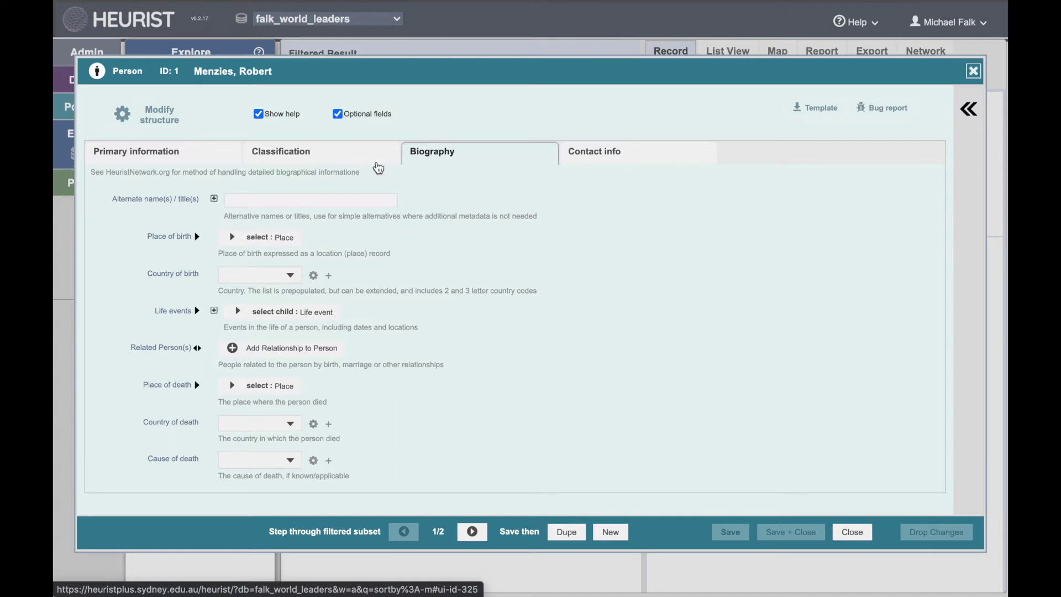
left_click(164, 116)
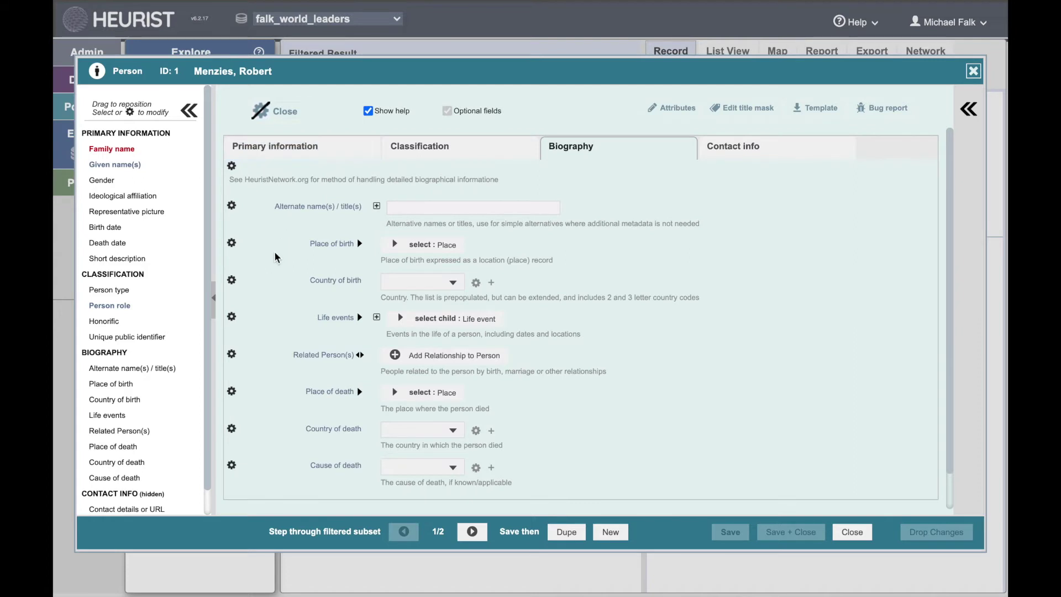
Define a new Relationship marker field below Life events, named "Political offices", with help text "All political offices held by this person".
mouse_move(235, 318)
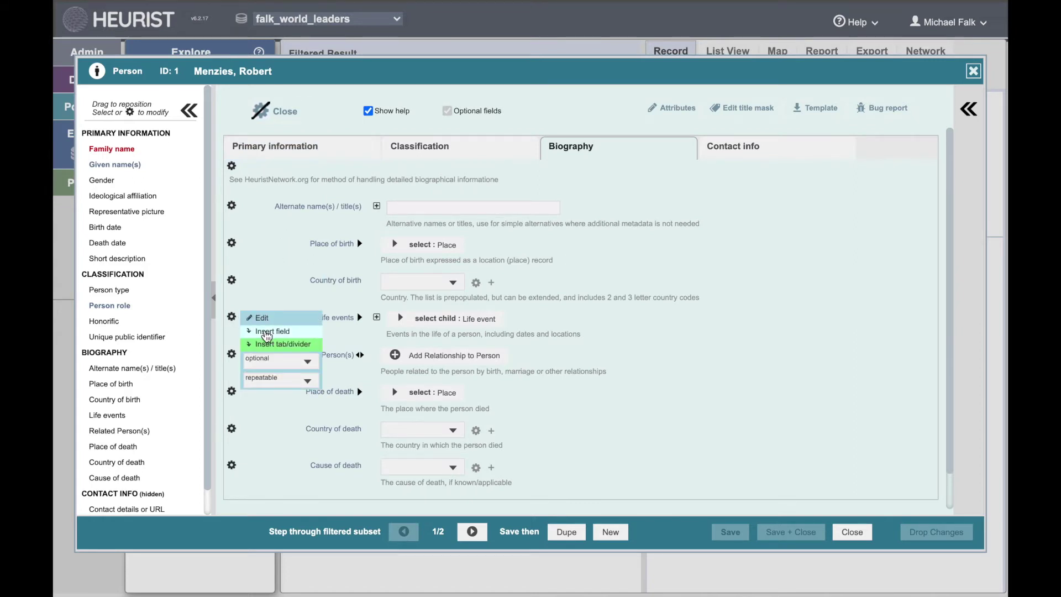
left_click(266, 332)
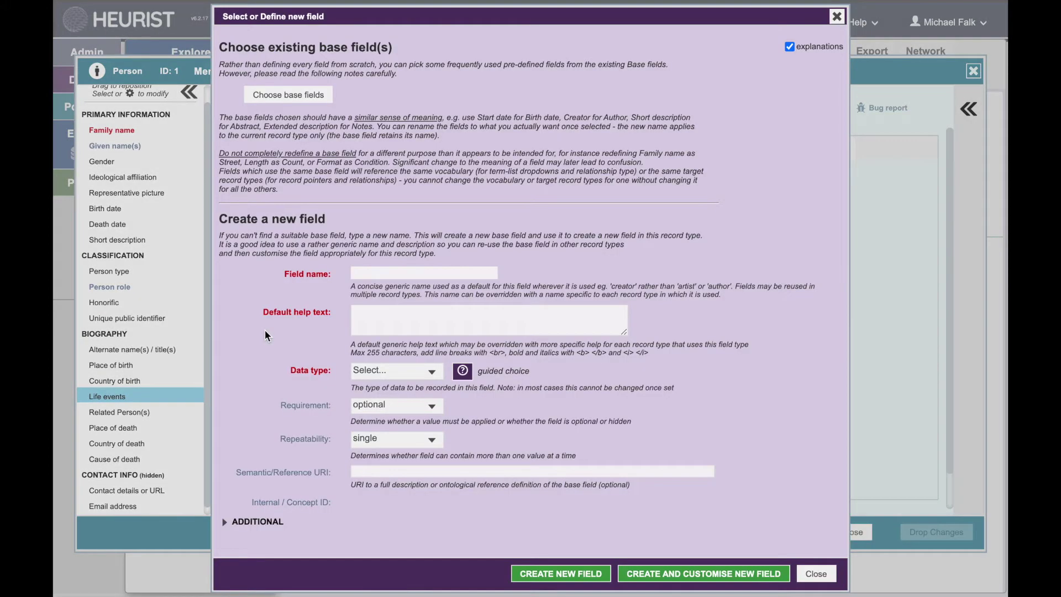
type("Political offices")
left_click(383, 327)
type("All political offices held by this person")
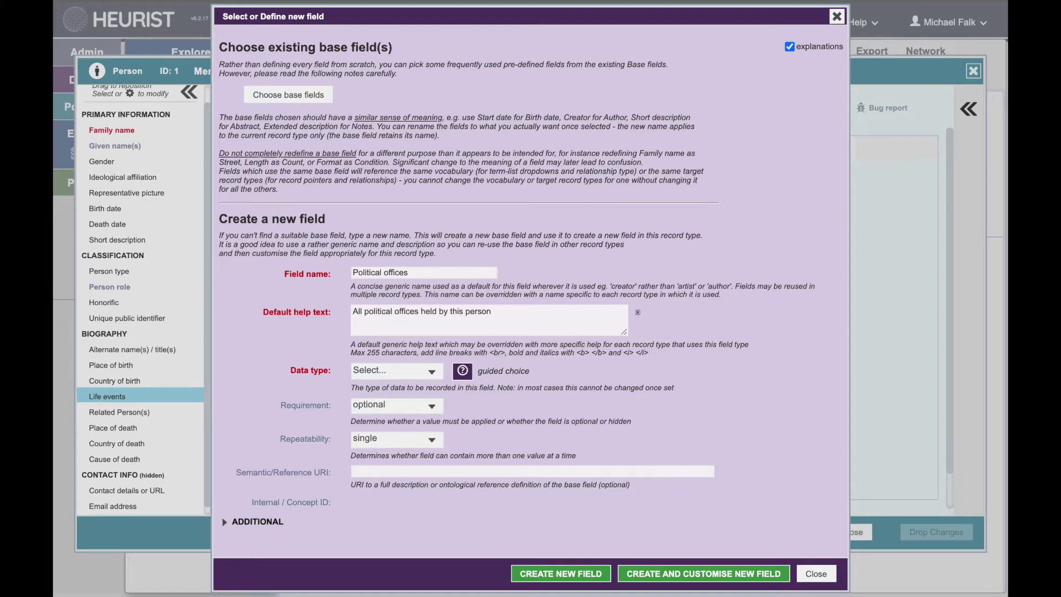
left_click(431, 373)
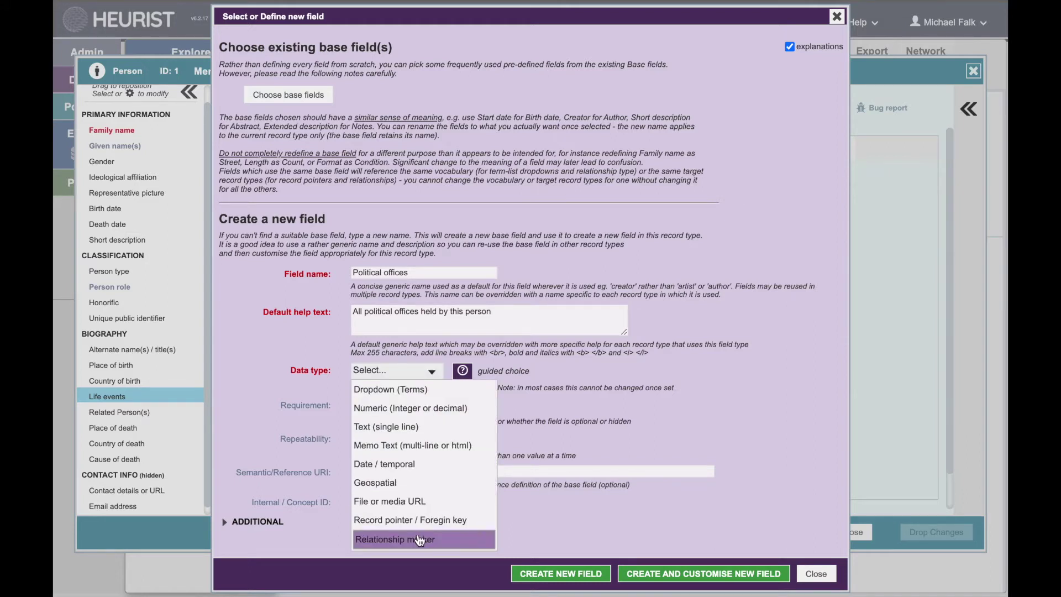
left_click(414, 541)
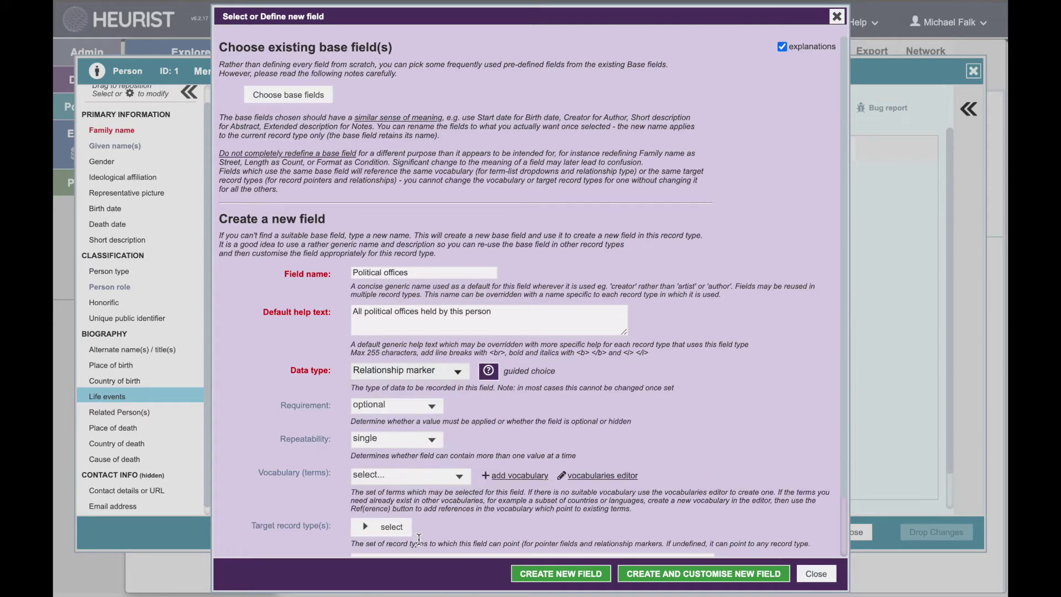
Make the new field repeatable and assign it the Political offices vocabulary, previewing the term "is Prime Minister of".
scroll(470, 397, "down", 2)
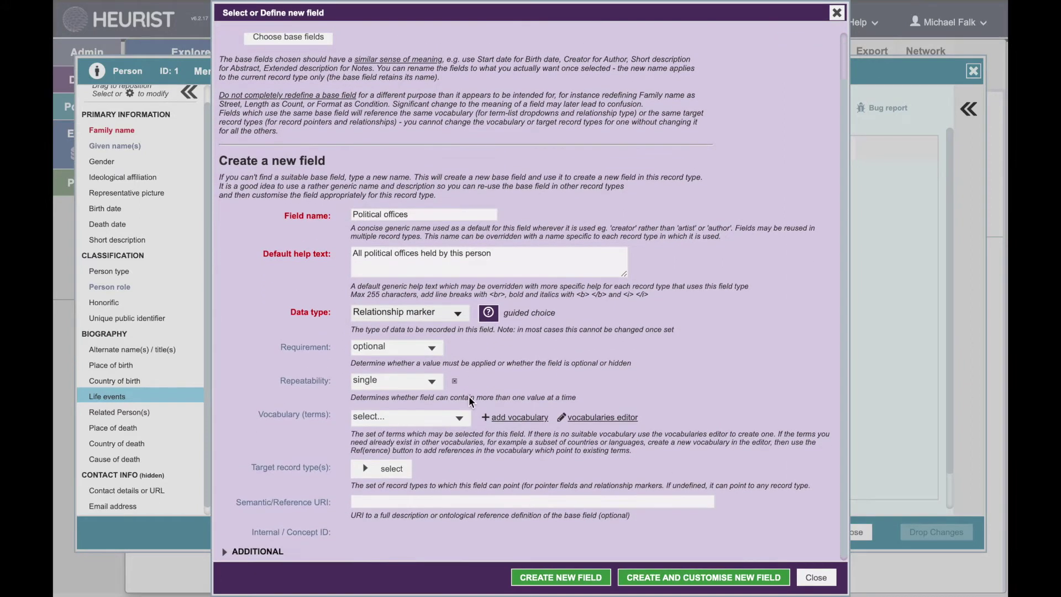
left_click(432, 382)
left_click(417, 421)
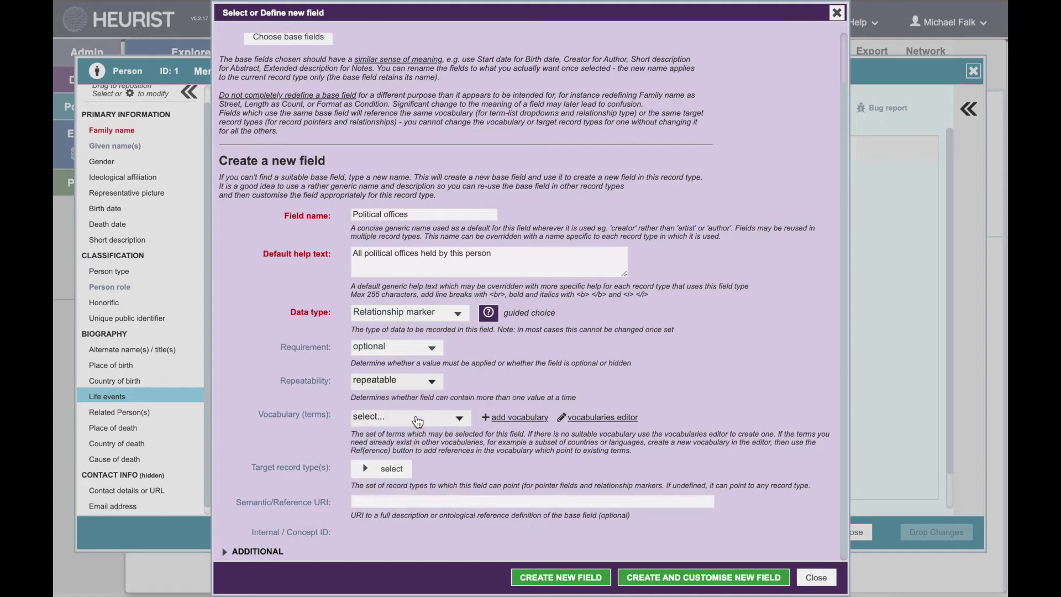
scroll(418, 422, "down", 1)
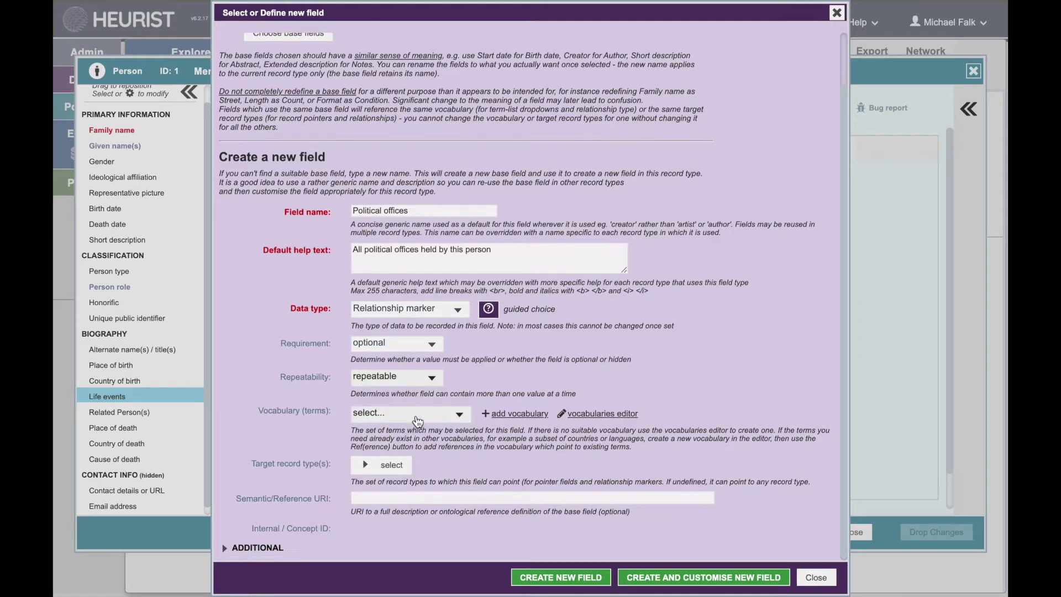
left_click(459, 417)
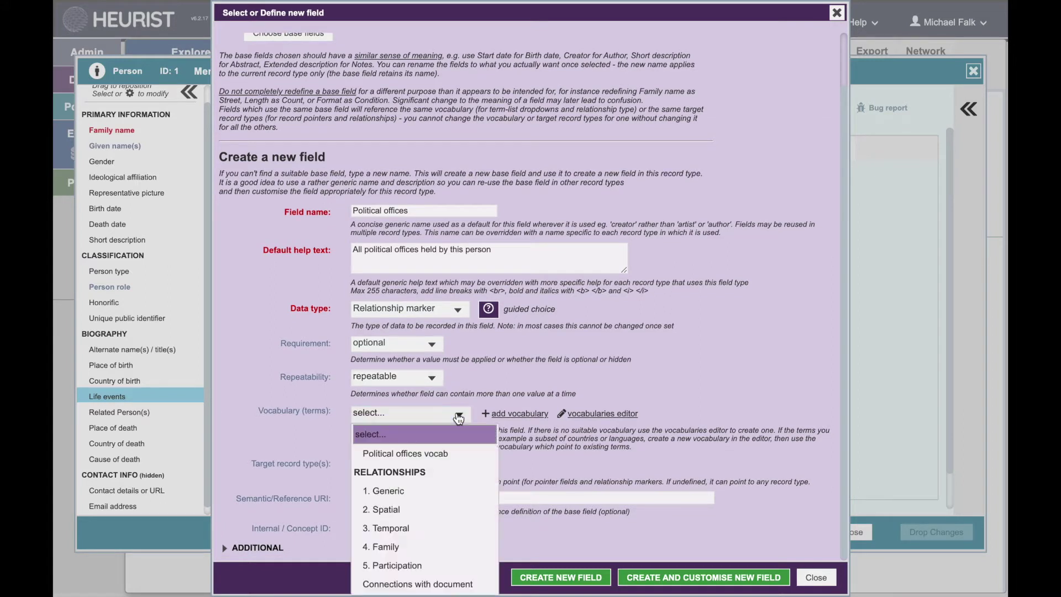
left_click(426, 454)
scroll(426, 458, "down", 1)
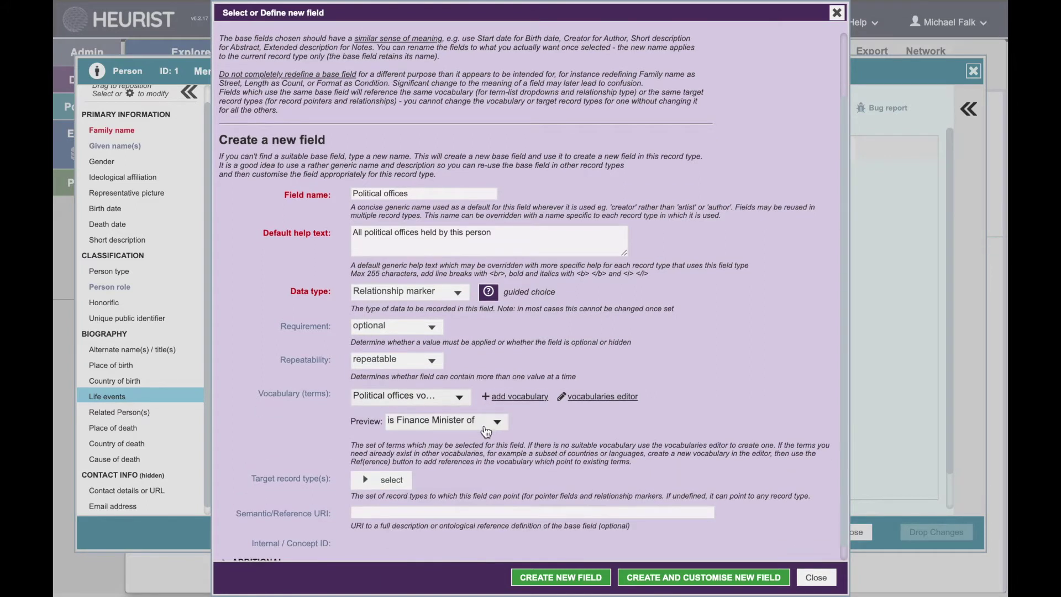
left_click(497, 422)
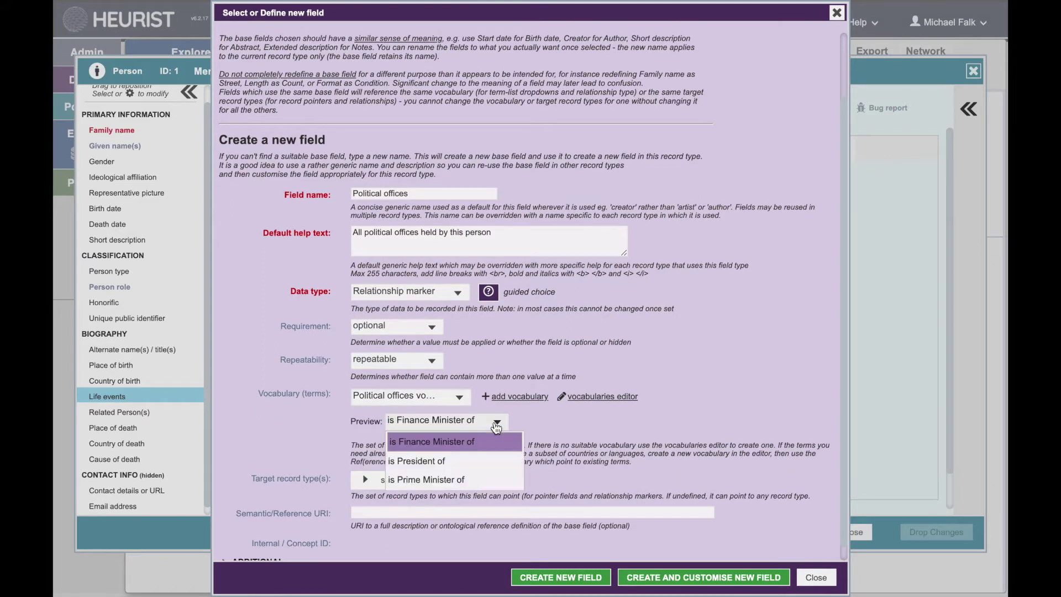
left_click(476, 479)
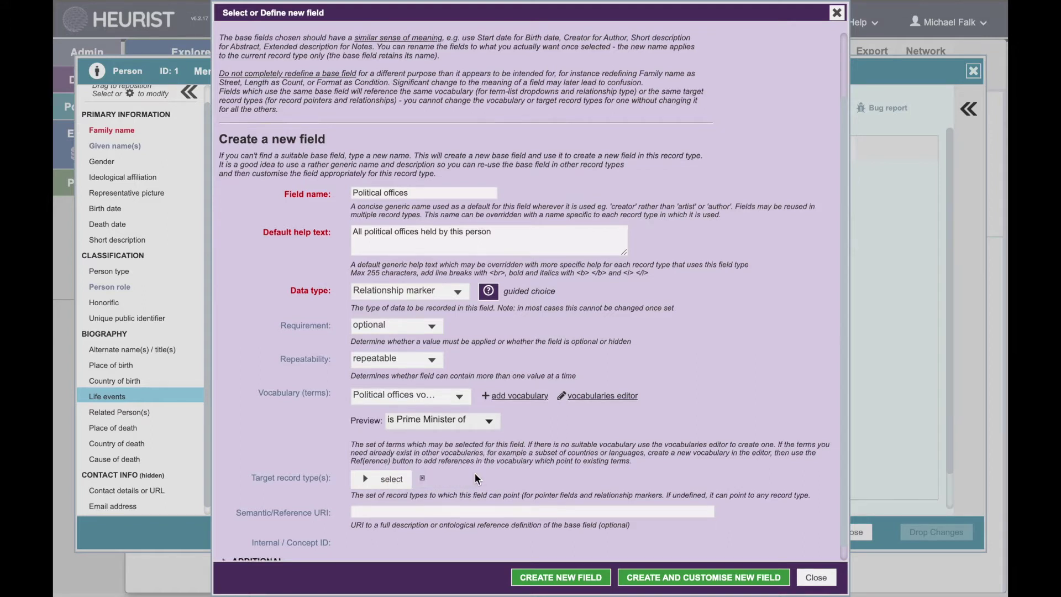
Find the Place record type and set it as the new field's target record type.
scroll(475, 472, "down", 1)
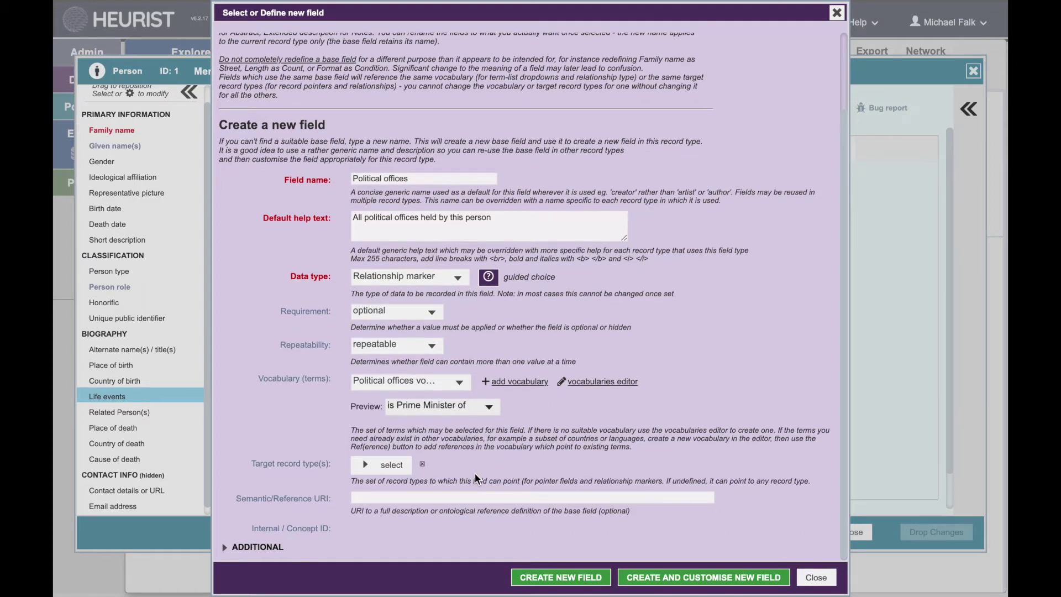
left_click(366, 467)
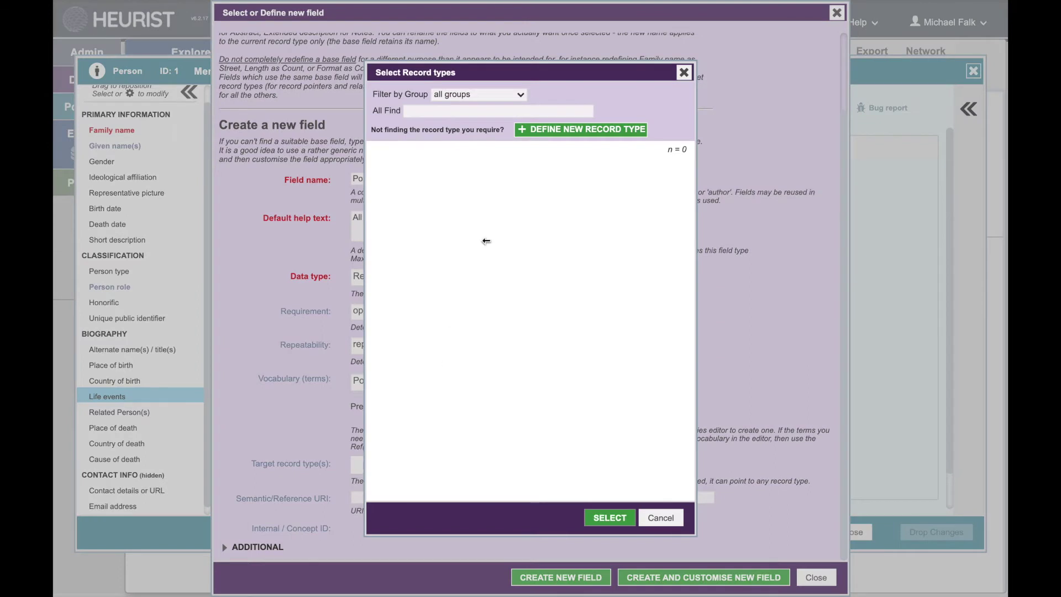
left_click(426, 111)
type("p")
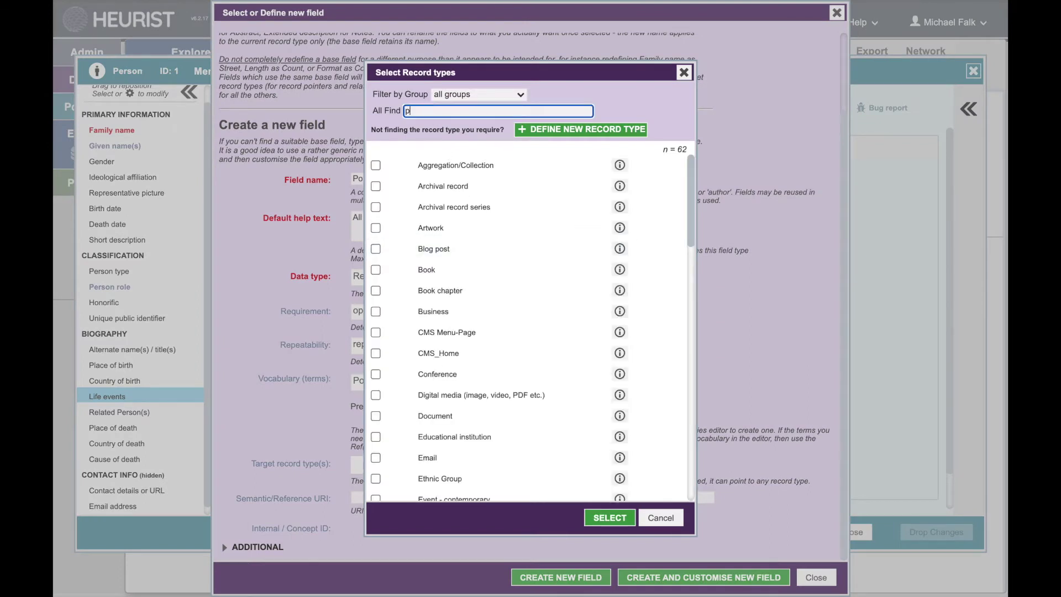
type("lace")
left_click(376, 165)
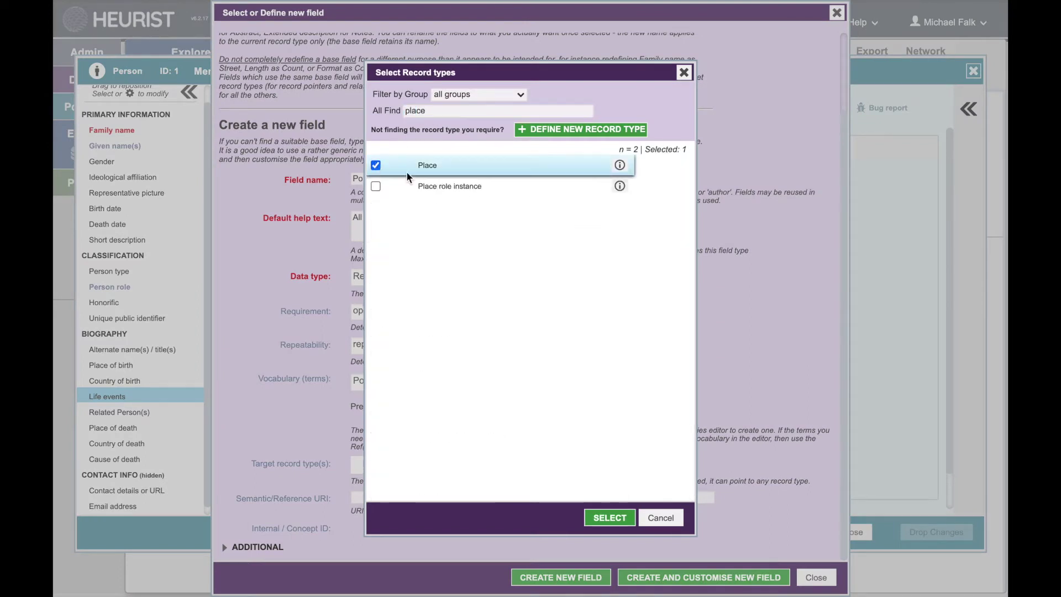
left_click(610, 518)
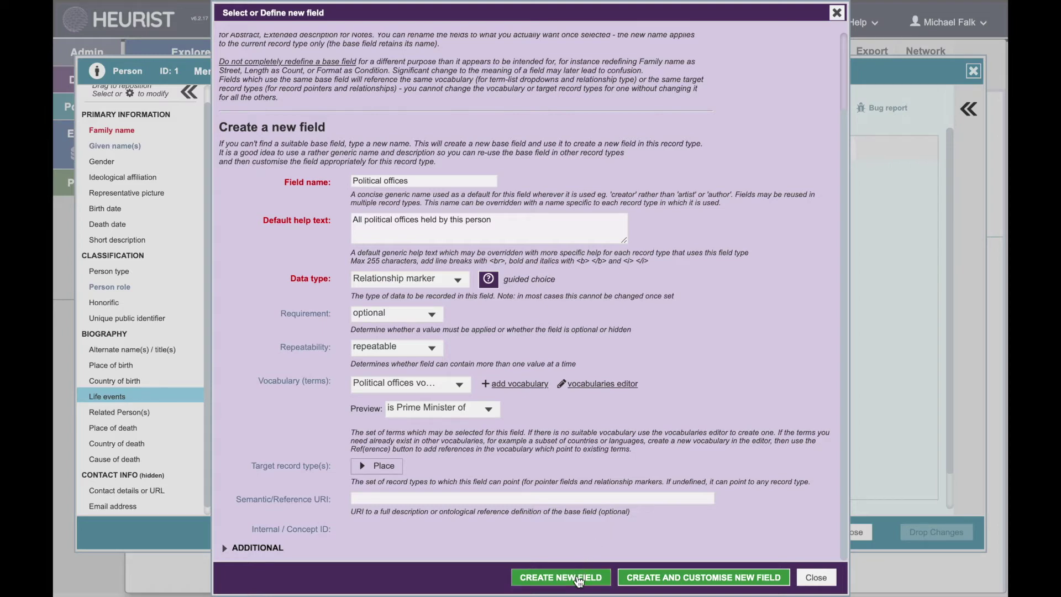
Create the defined field, leave structure editing and return to the person record's Biography section.
left_click(578, 580)
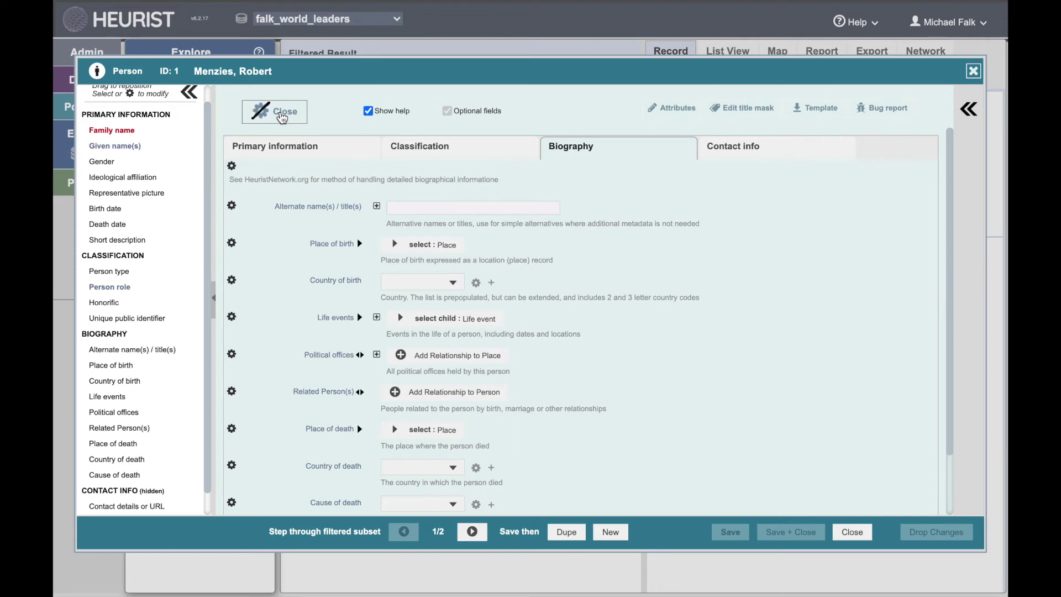
left_click(281, 117)
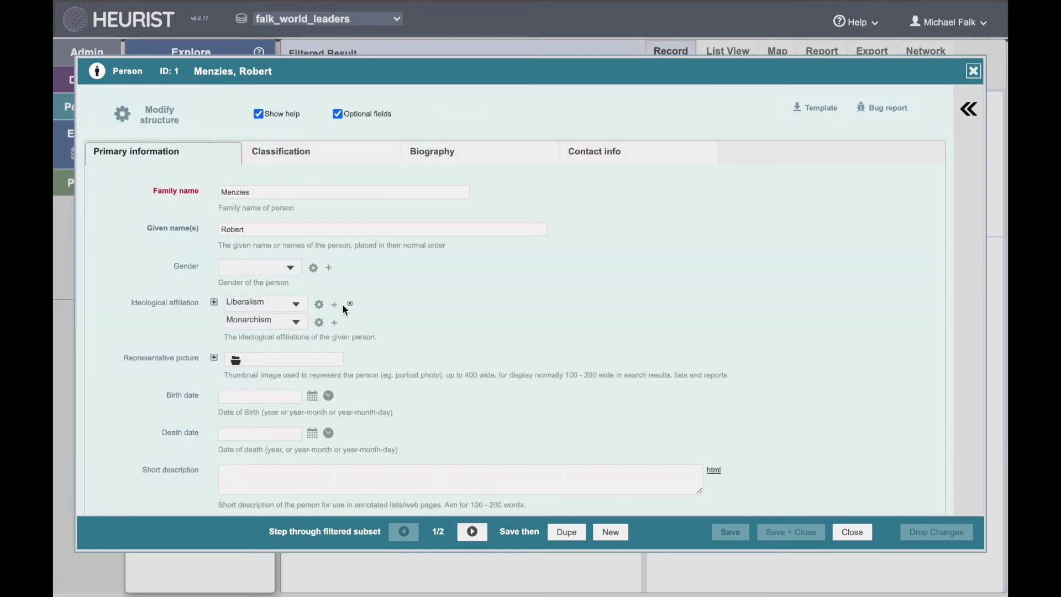
left_click(463, 159)
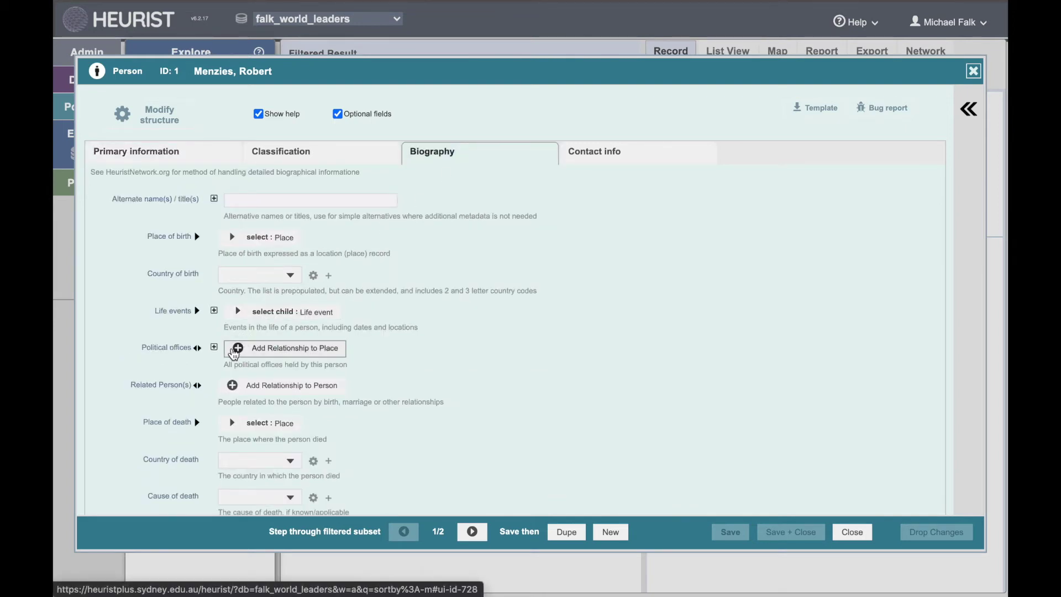
Add a Political offices relationship of type "is Prime Minister of" targeting the Australia place record, and open its attributes for editing.
left_click(239, 352)
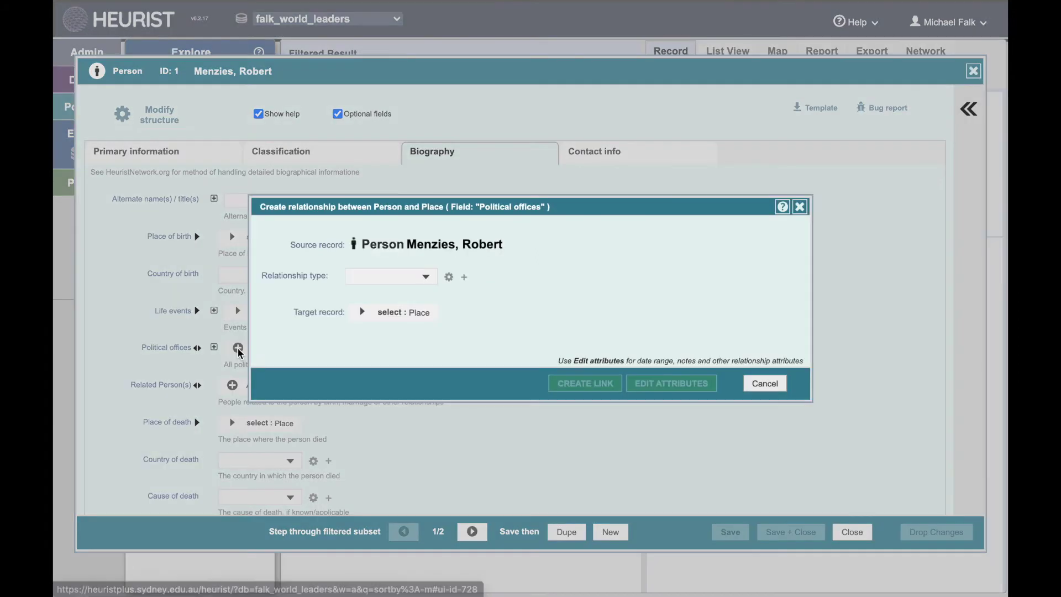
left_click(424, 277)
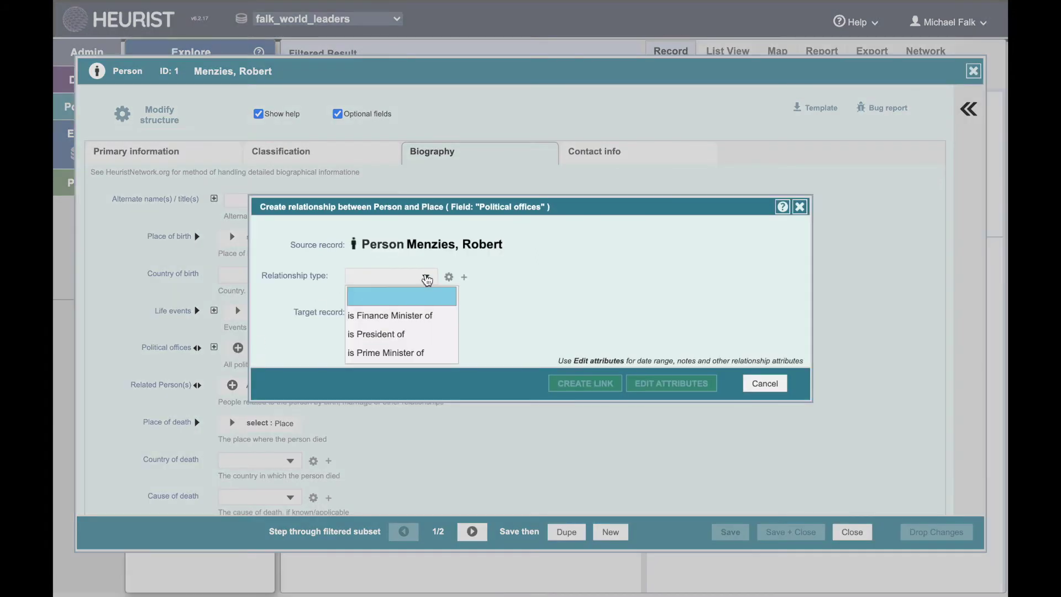
left_click(423, 354)
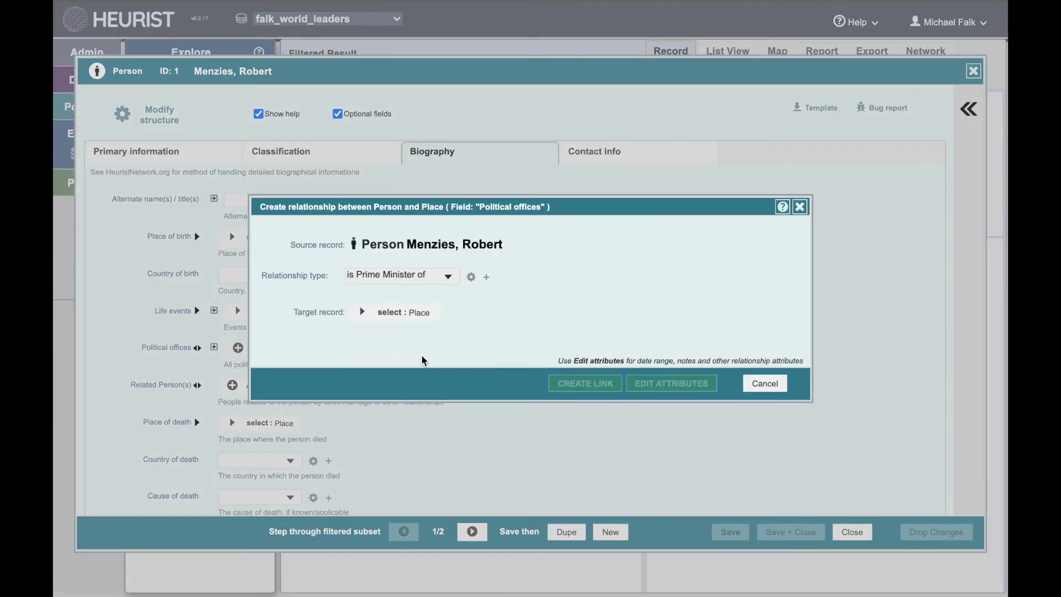
left_click(371, 311)
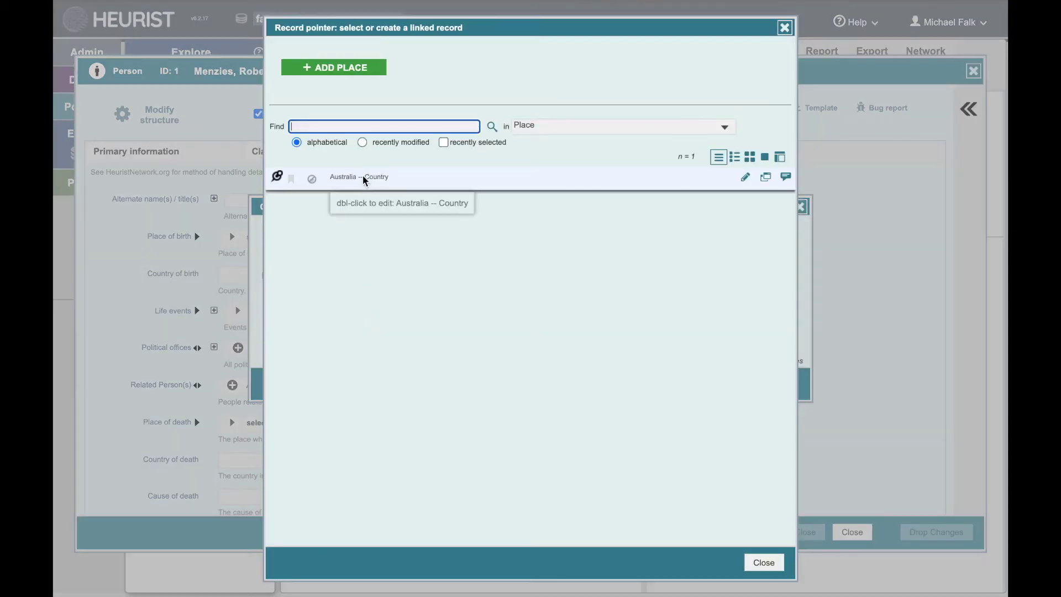
left_click(365, 177)
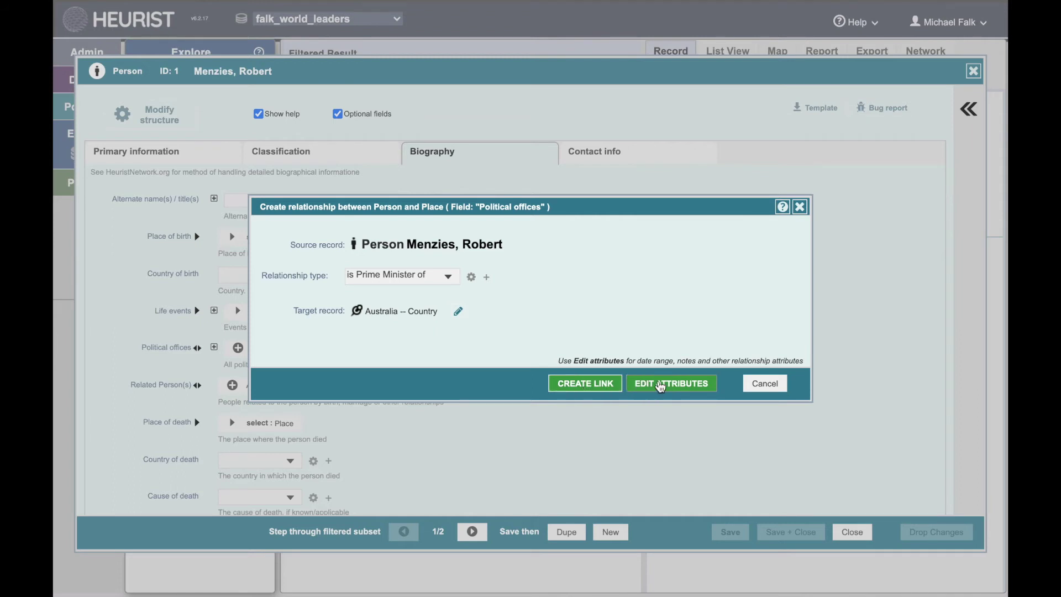
left_click(660, 385)
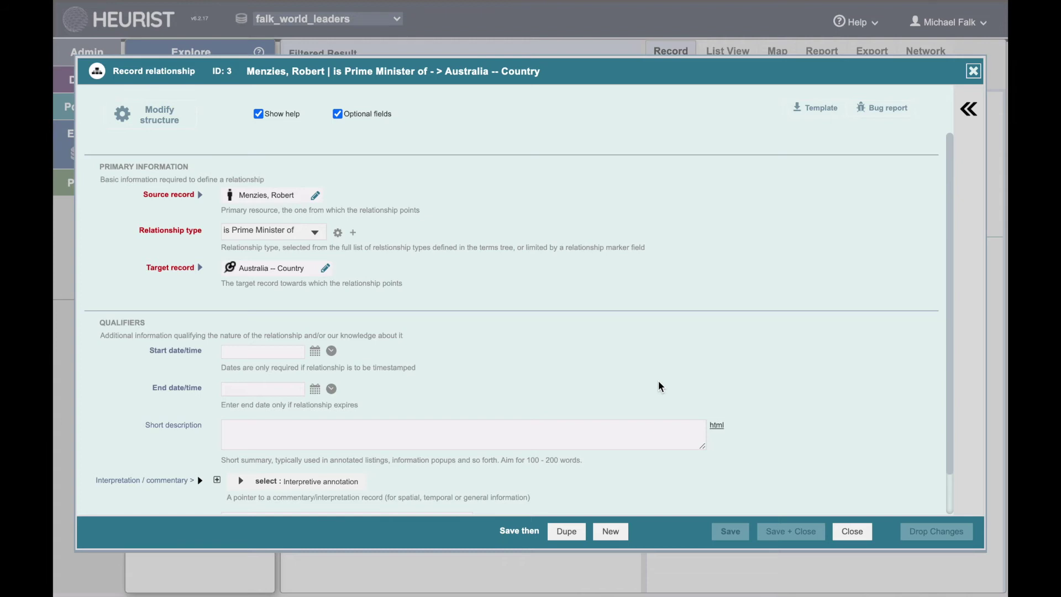
Set the relationship's start date to 1939-04-26 and end date to 1941-08-29, and save it with a duplicate.
type("1939-04-26")
left_click(263, 389)
type("1941-08-29")
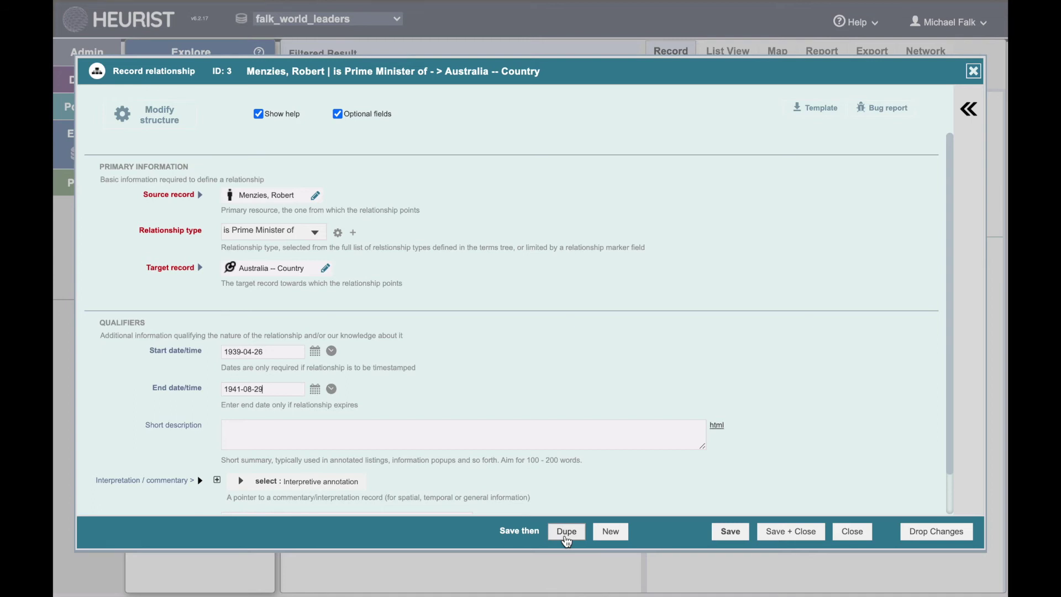
left_click(567, 532)
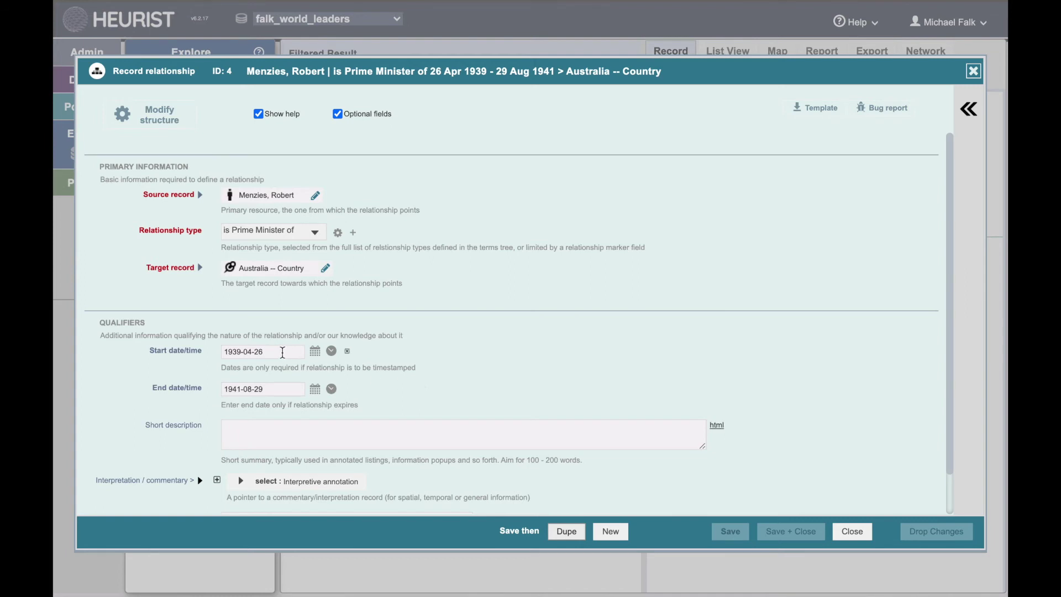
Set the duplicate relationship's start date to 1949-12-19 and end date to 1966-01-26, save it and close the person record.
left_click_drag(283, 352, 217, 351)
type("1949-12-19")
left_click_drag(274, 388, 221, 388)
type("1966-01-")
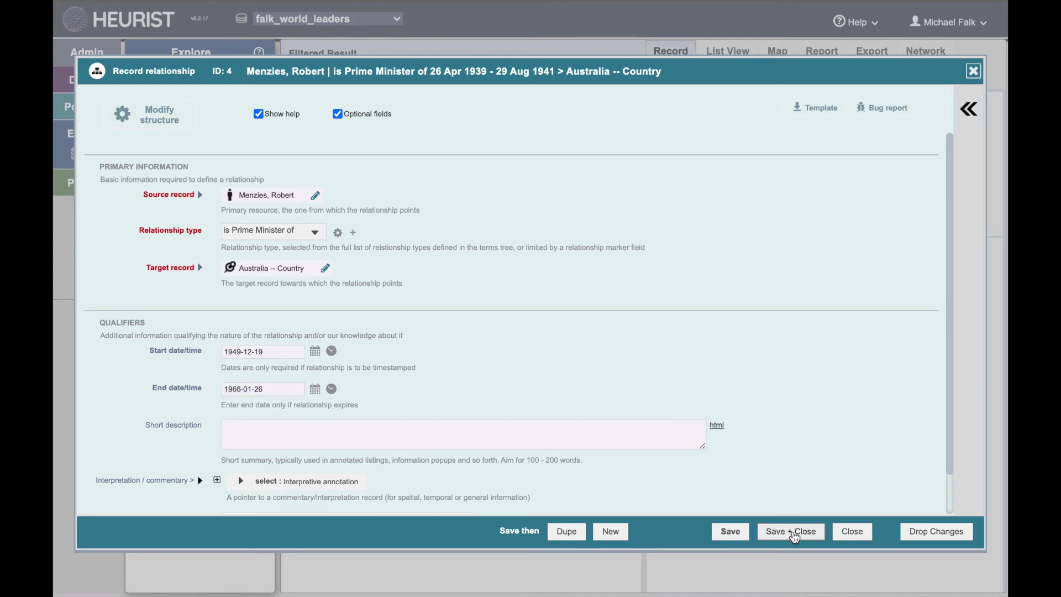
left_click(794, 532)
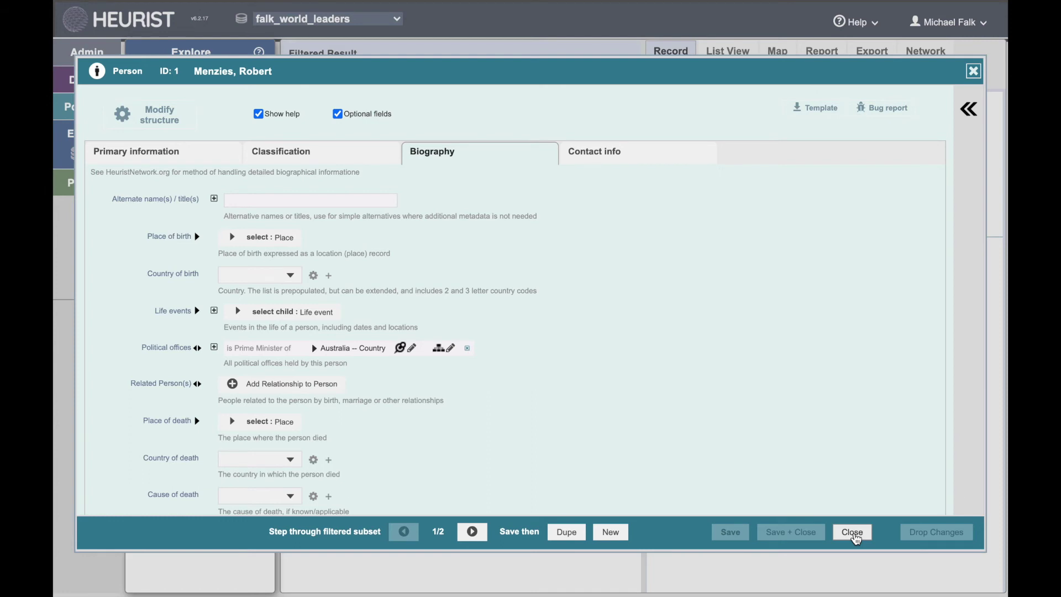
left_click(852, 533)
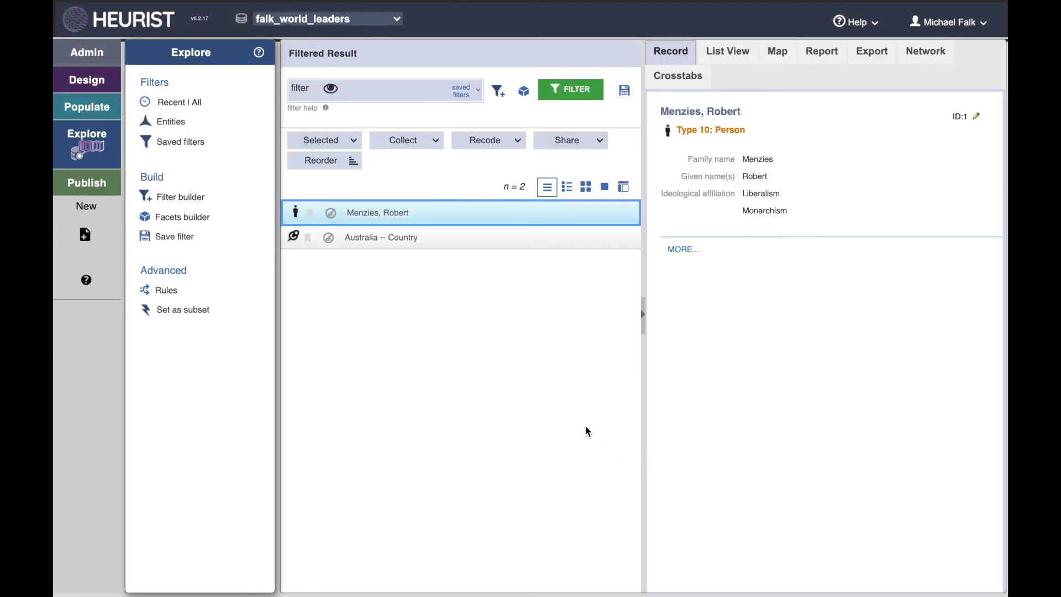
List all recent records and examine the related records shown for the person and for Australia.
left_click(190, 107)
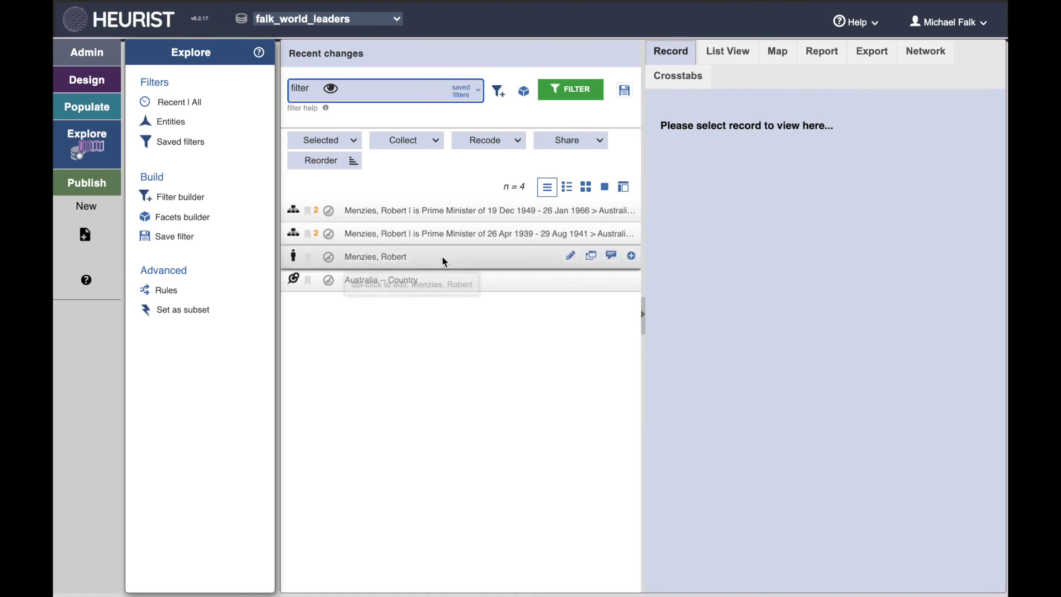
left_click(443, 259)
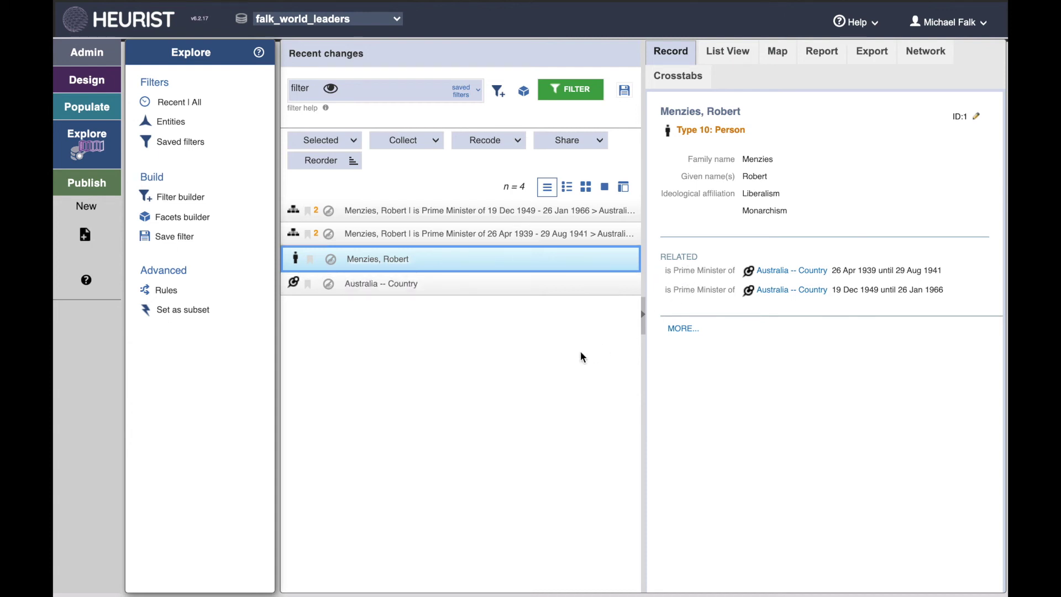
left_click(443, 288)
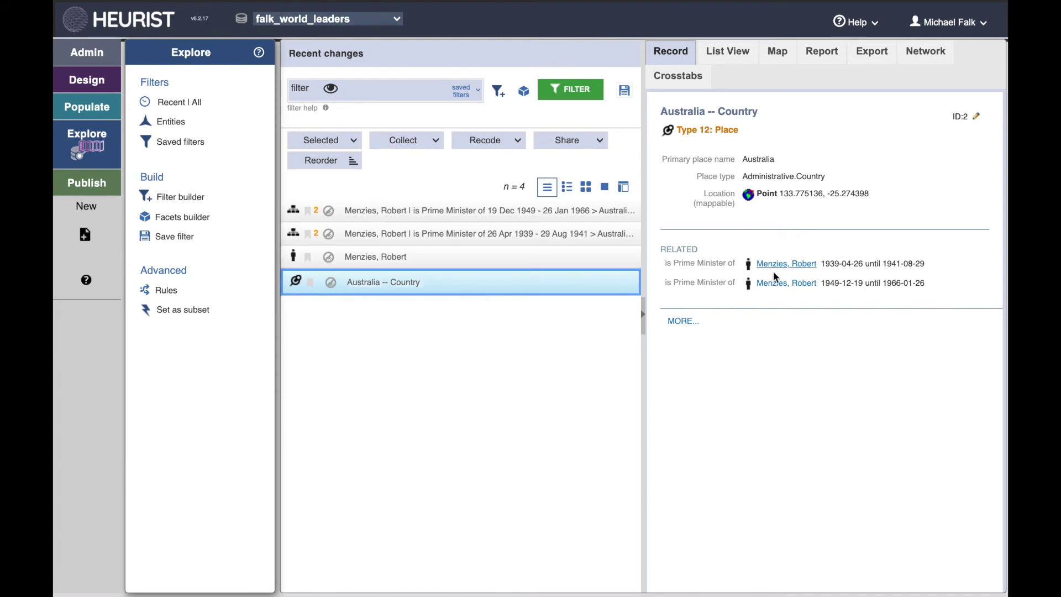
left_click(464, 261)
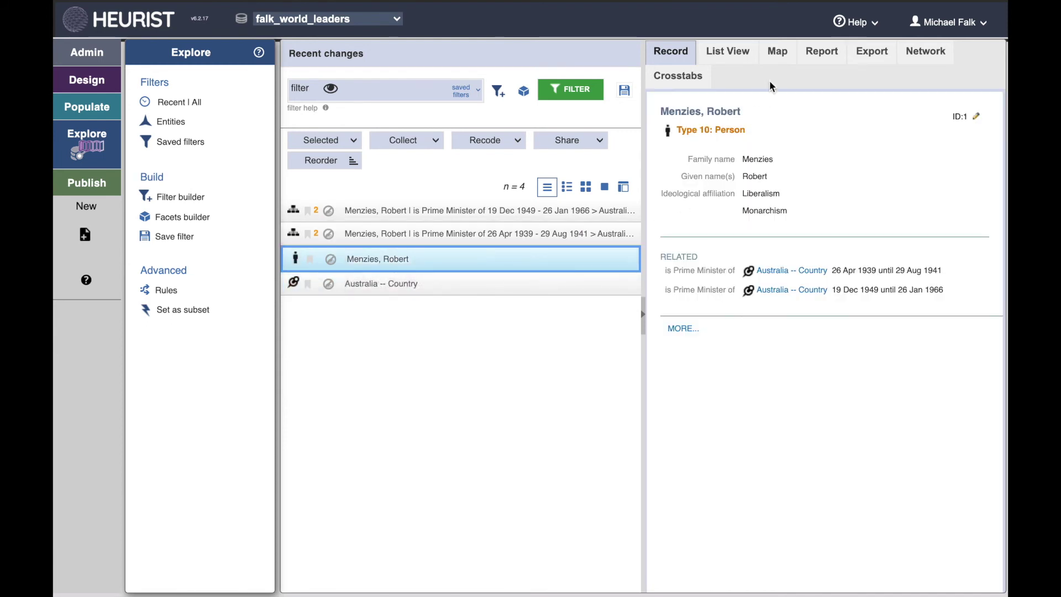
View the records on the map and timeline, and expand the marker cluster over central Australia.
left_click(779, 50)
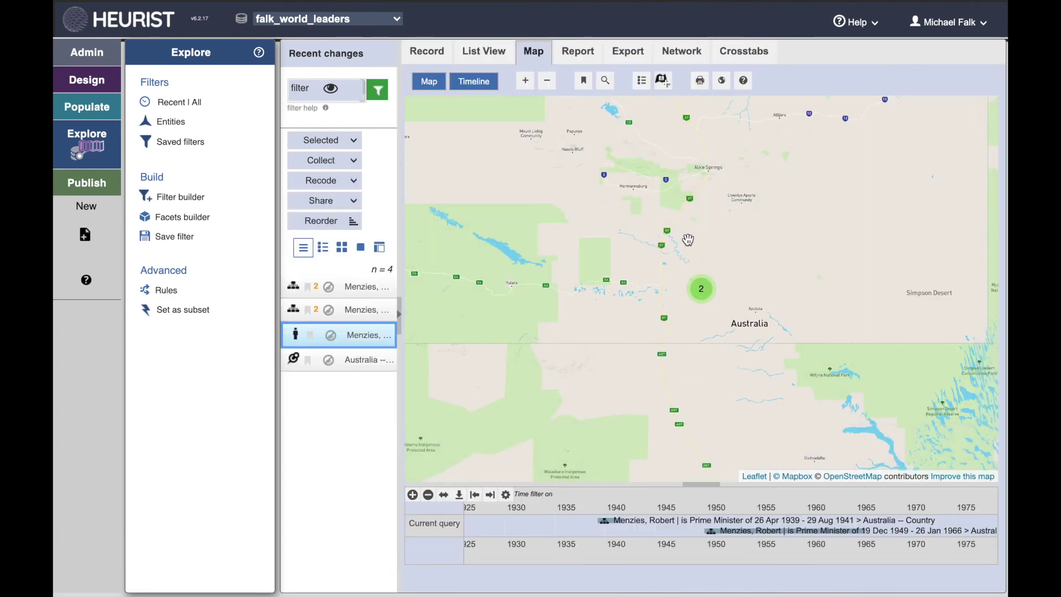
scroll(689, 245, "down", 4)
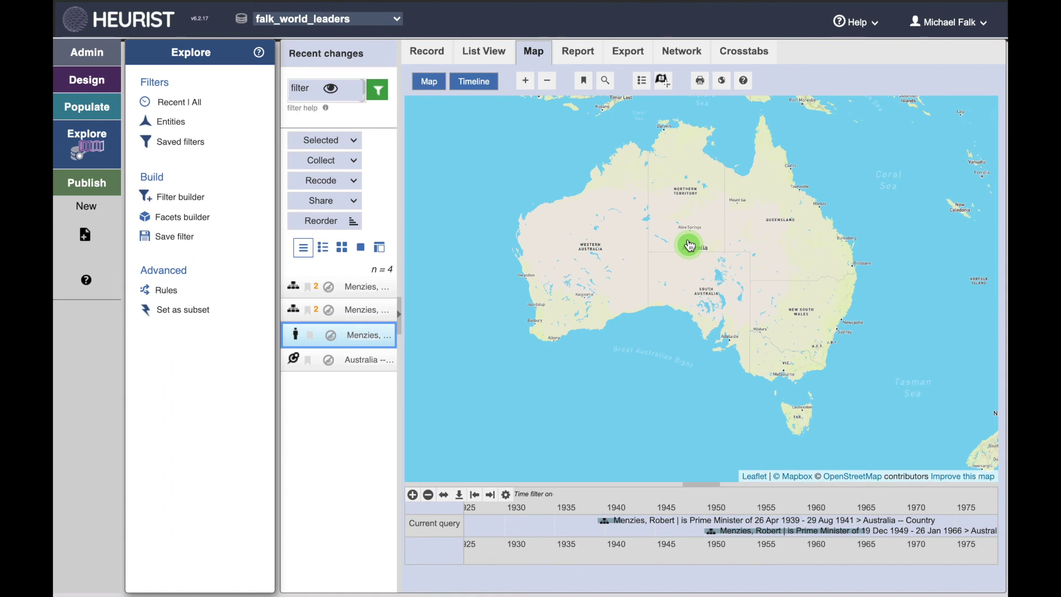
left_click(691, 252)
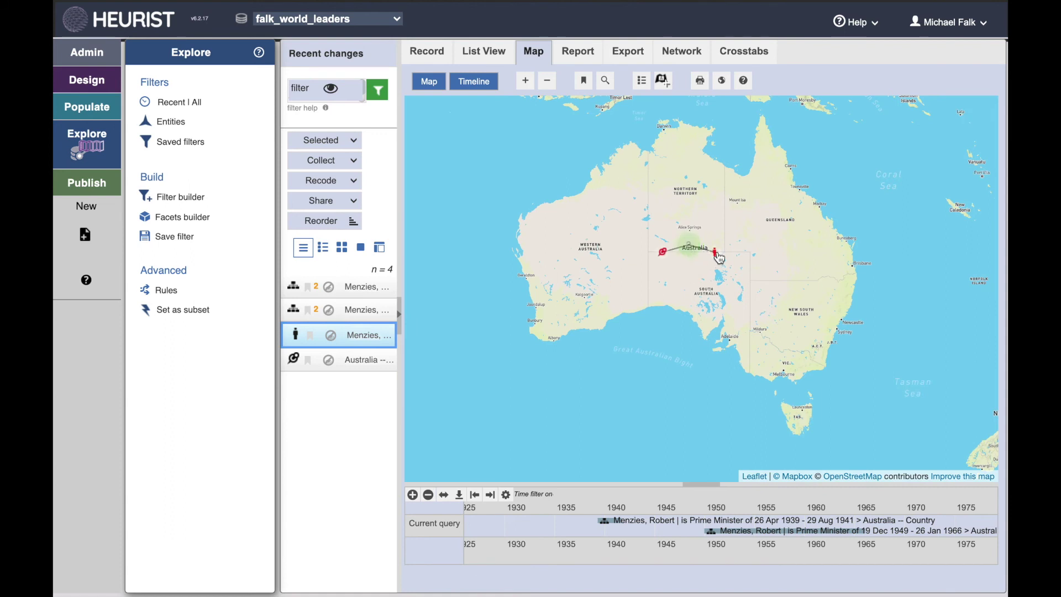